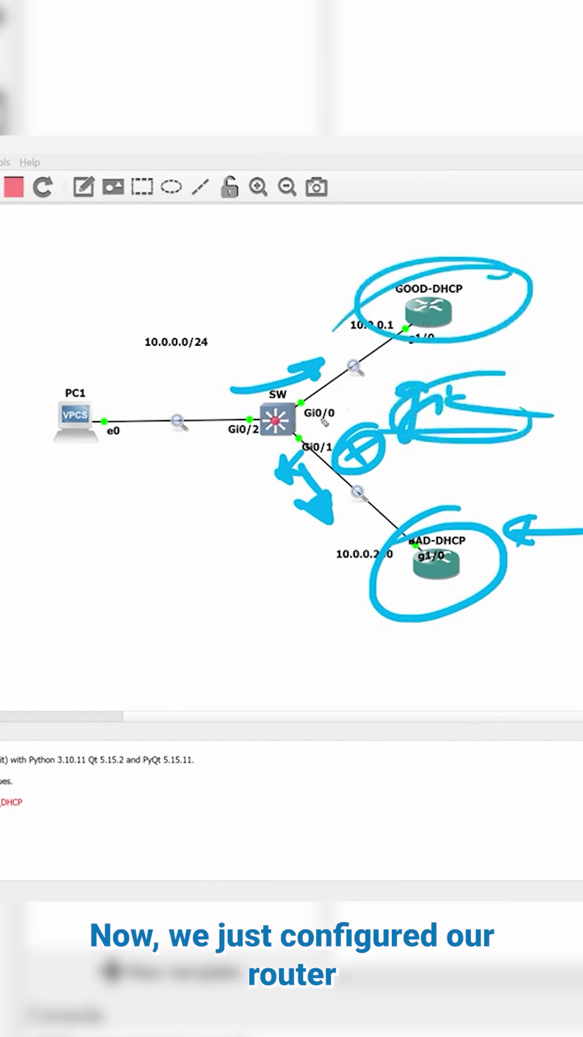
- Draw an arrow along the trusted Gi0/0 link from the switch toward GOOD-DHCP
drag(309, 408, 414, 354)
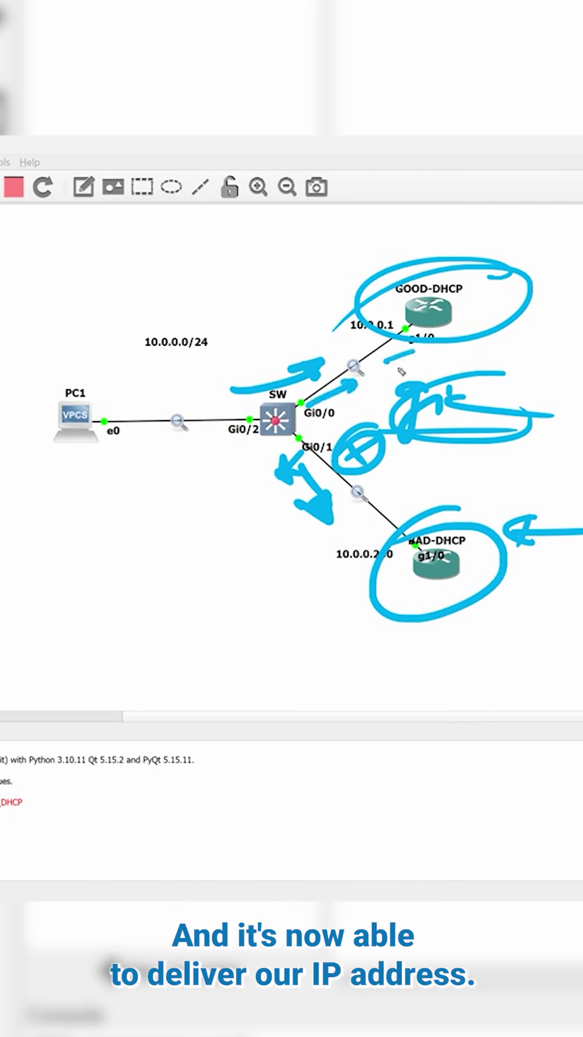